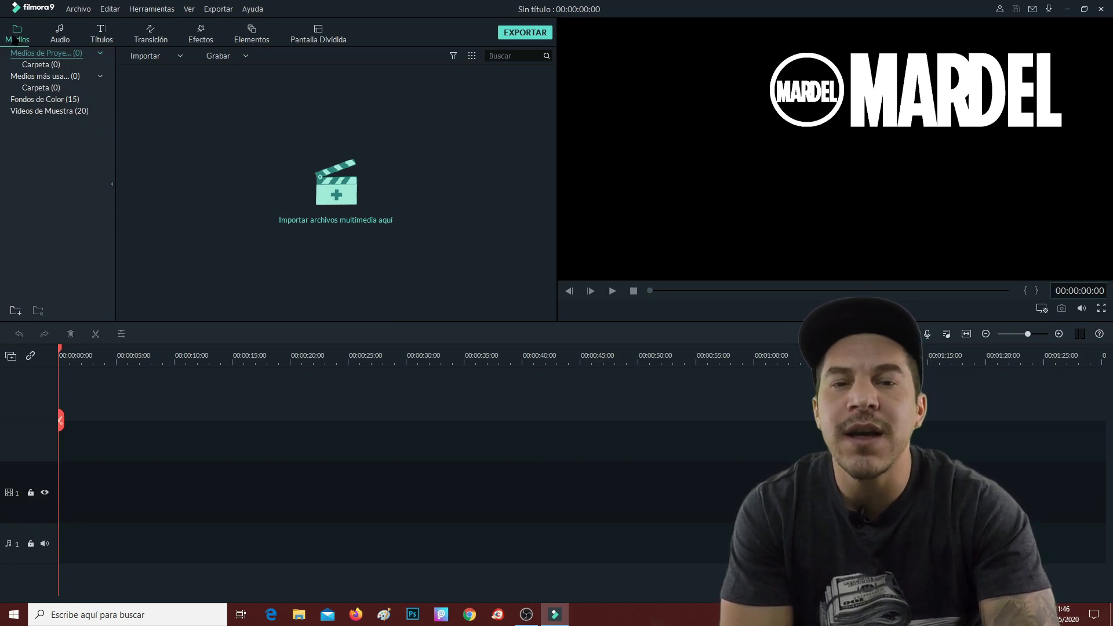
Step: Look through the audio, title, transition, effect, element and split-screen libraries
left_click(58, 41)
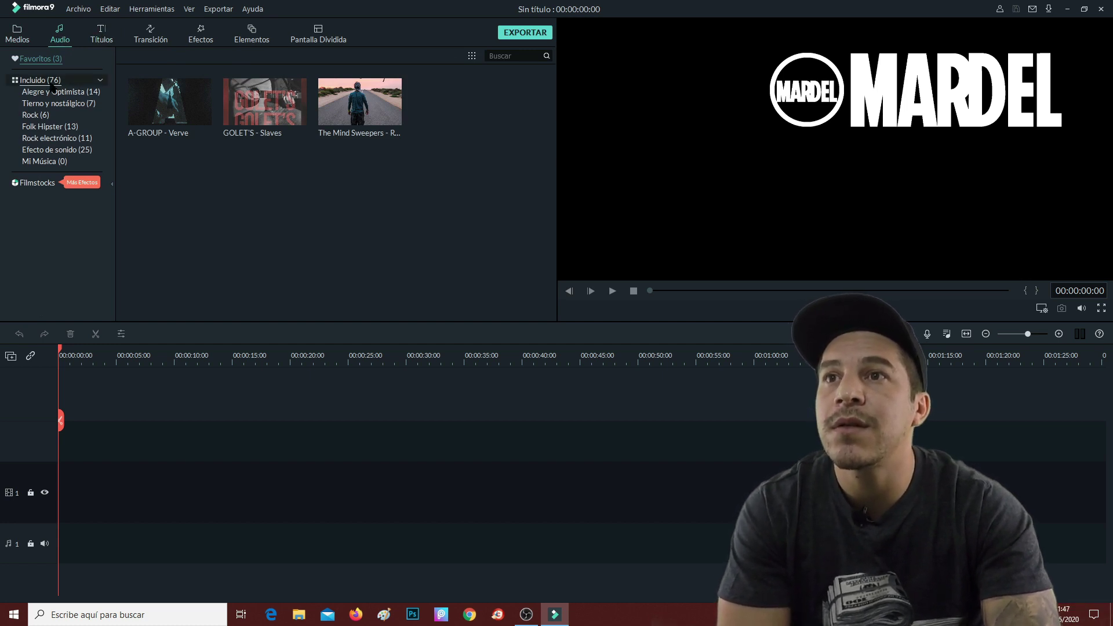
left_click(99, 34)
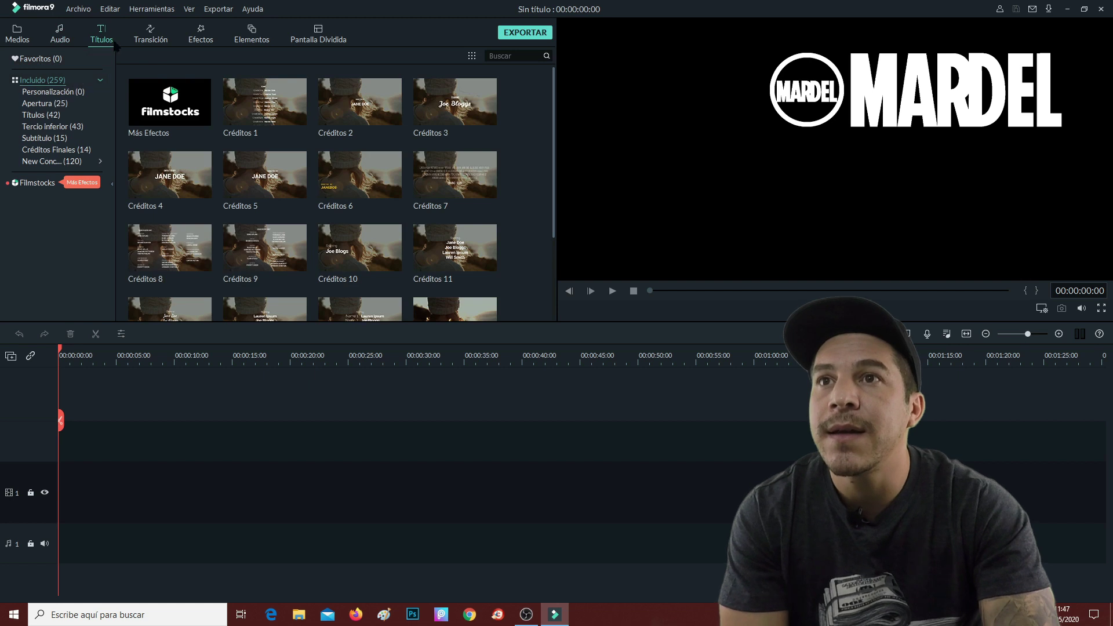
left_click(149, 39)
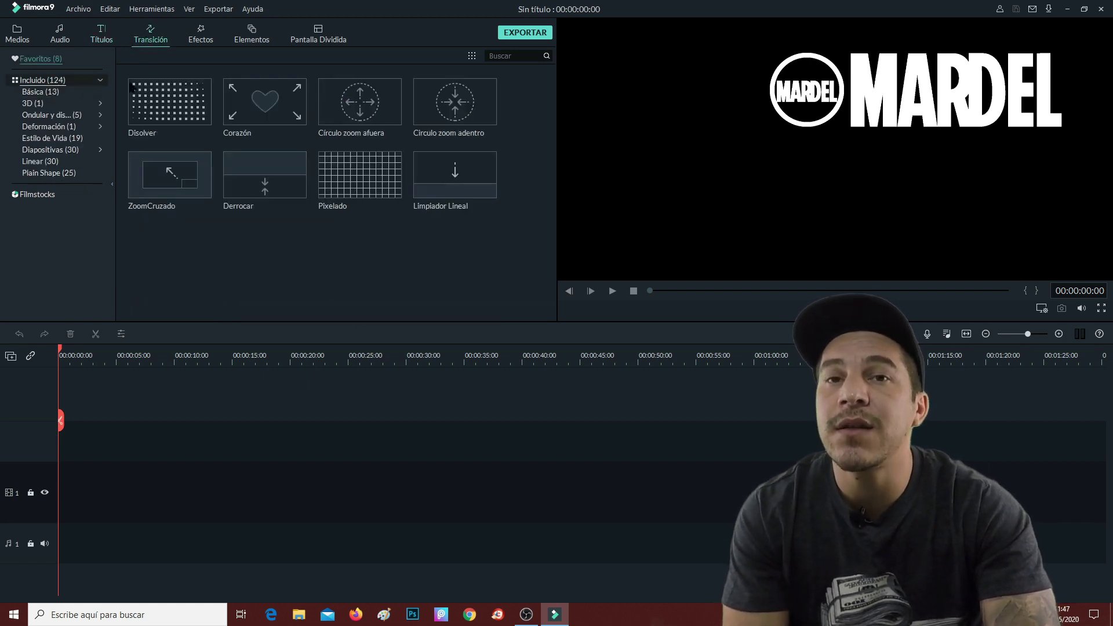
left_click(198, 37)
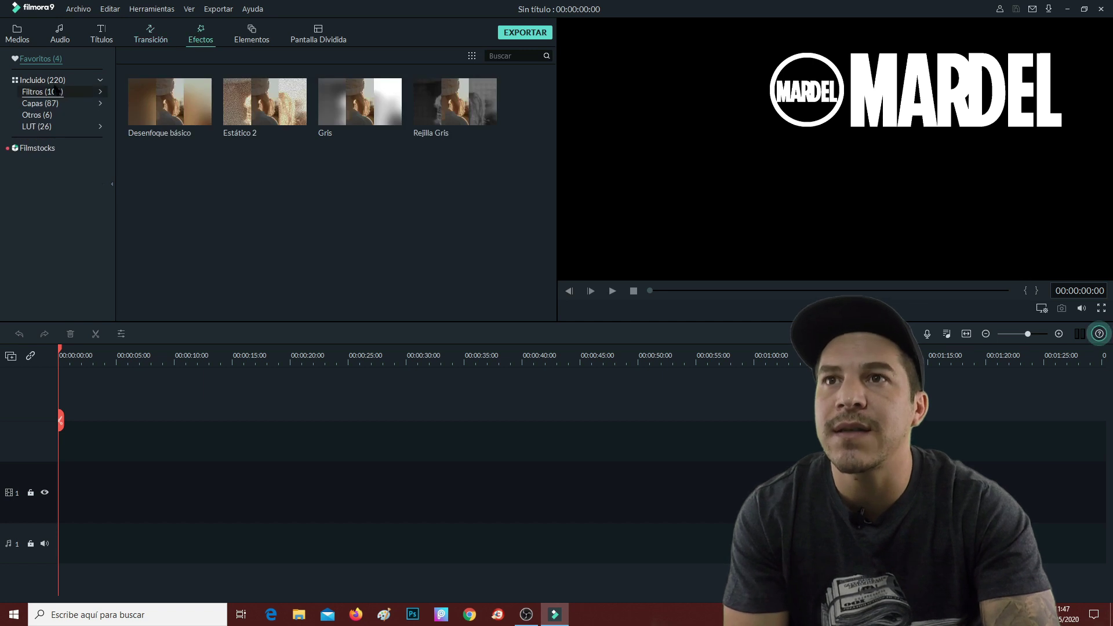
left_click(254, 40)
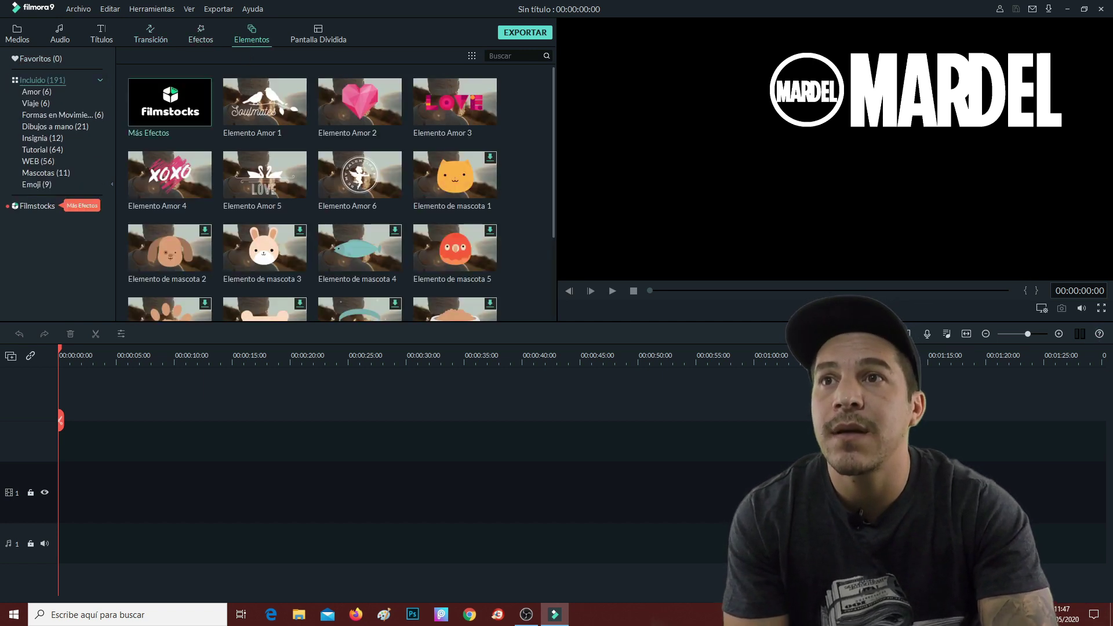
left_click(313, 40)
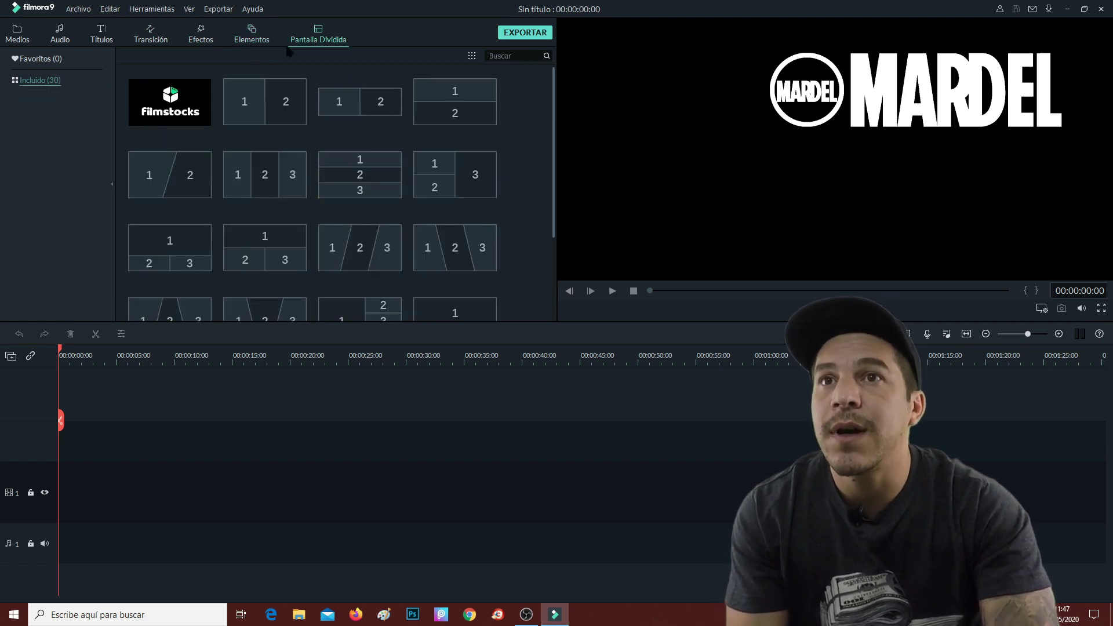
Step: Add the sample videos Viaje 01 and Viaje 02 one after the other on video track 1
left_click(18, 39)
left_click(265, 103)
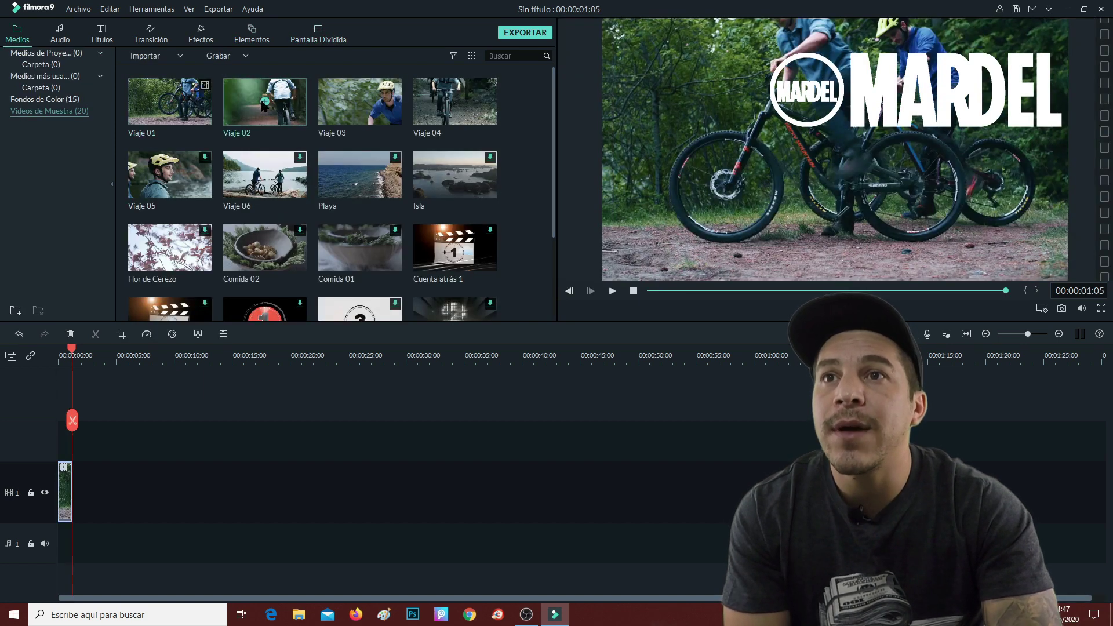
left_click(265, 102)
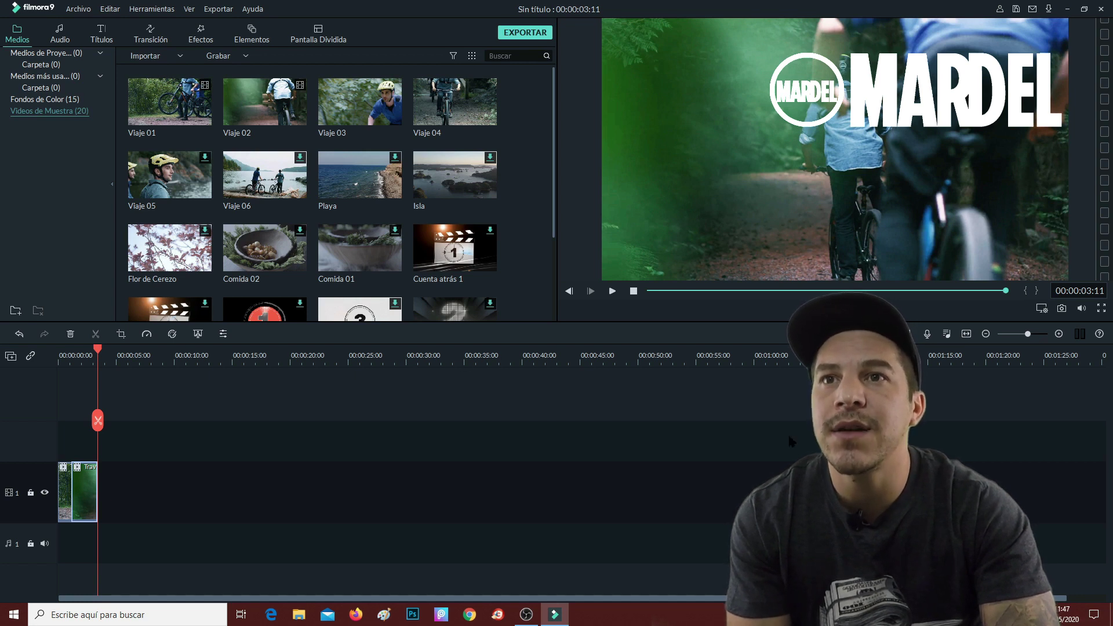
Step: Play back the two bicycle clips on the timeline from the start
left_click(1059, 335)
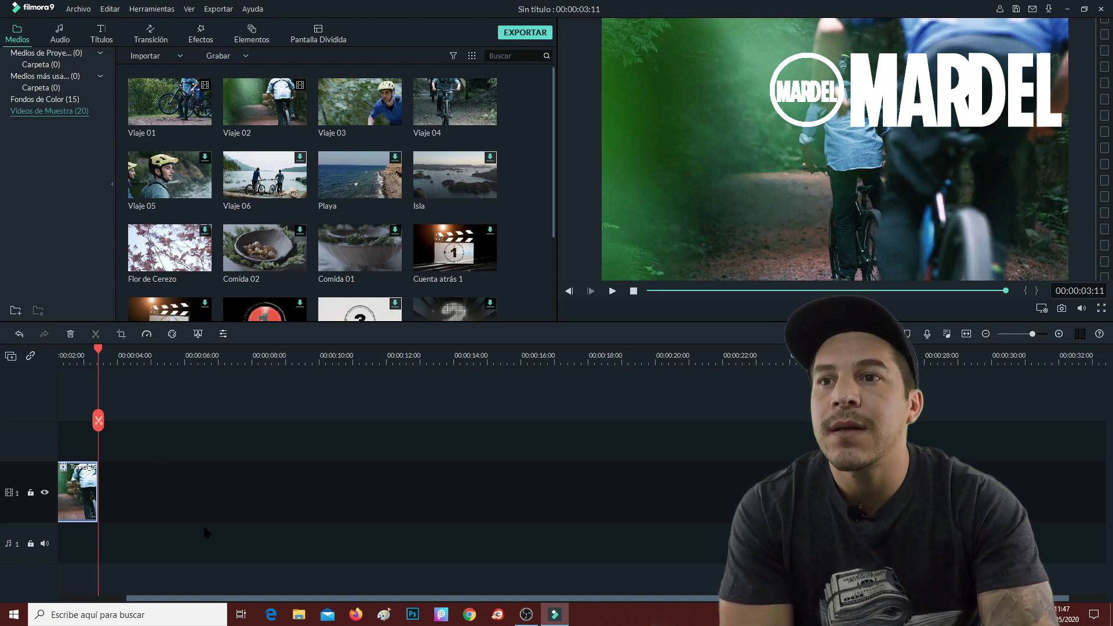
scroll(114, 406, "left", 3)
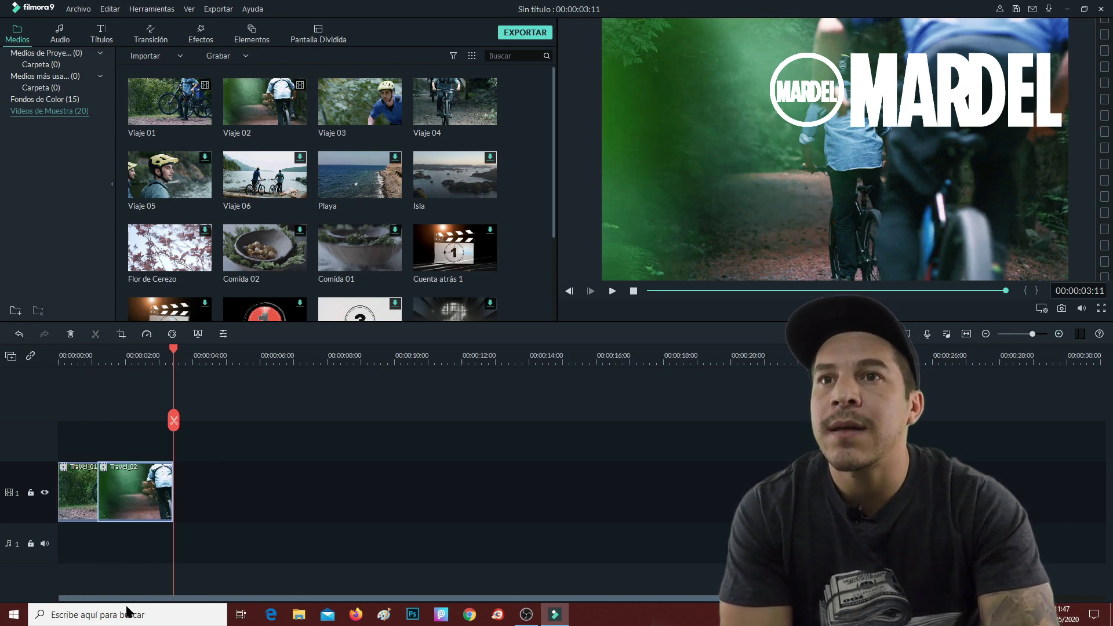
left_click(62, 360)
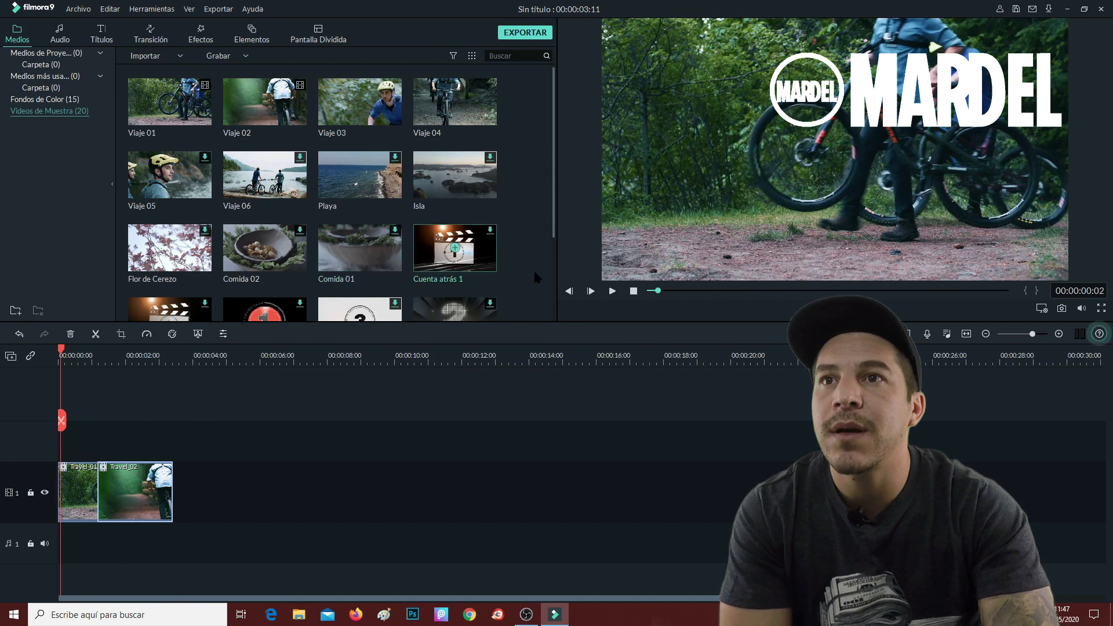
left_click(613, 293)
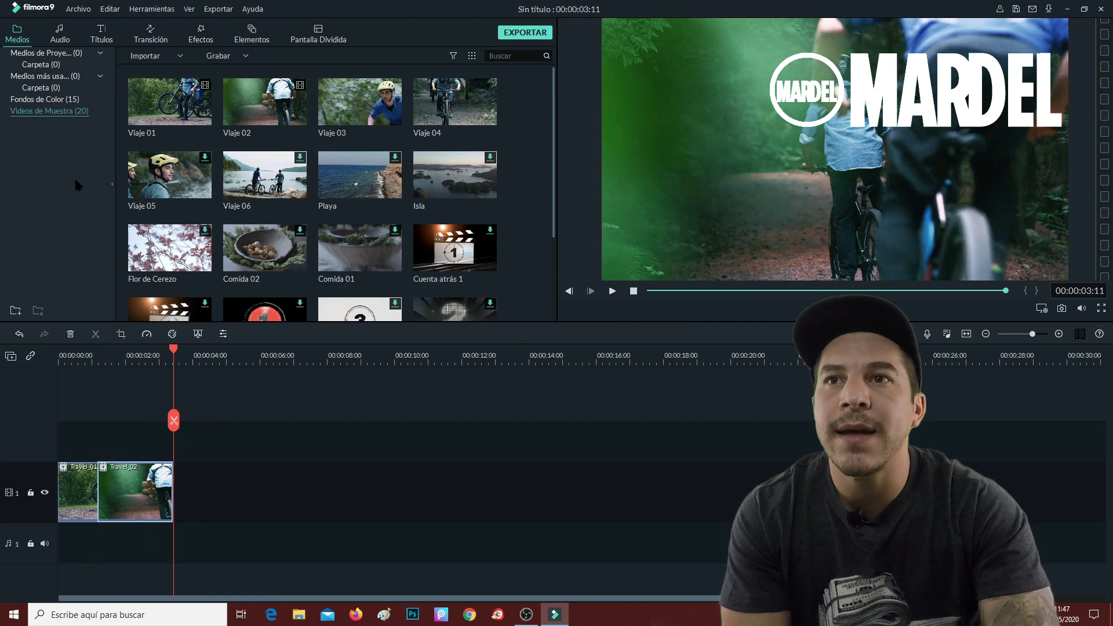
Step: Place the 3D transition Derrocar between the two travel clips and preview it
left_click(152, 34)
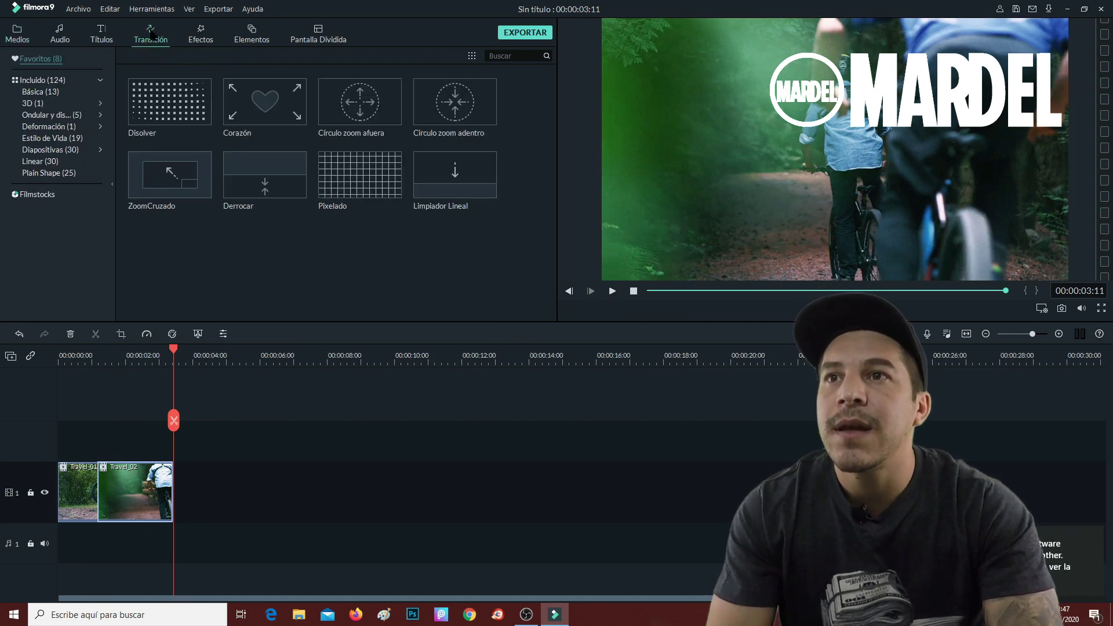
left_click(45, 104)
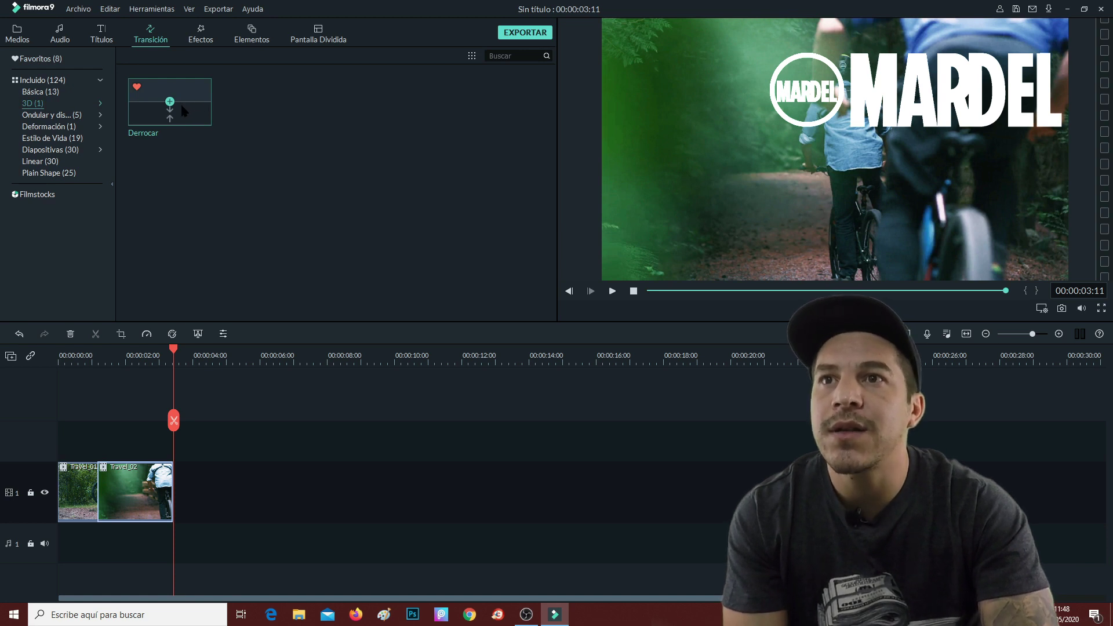
left_click_drag(183, 110, 100, 491)
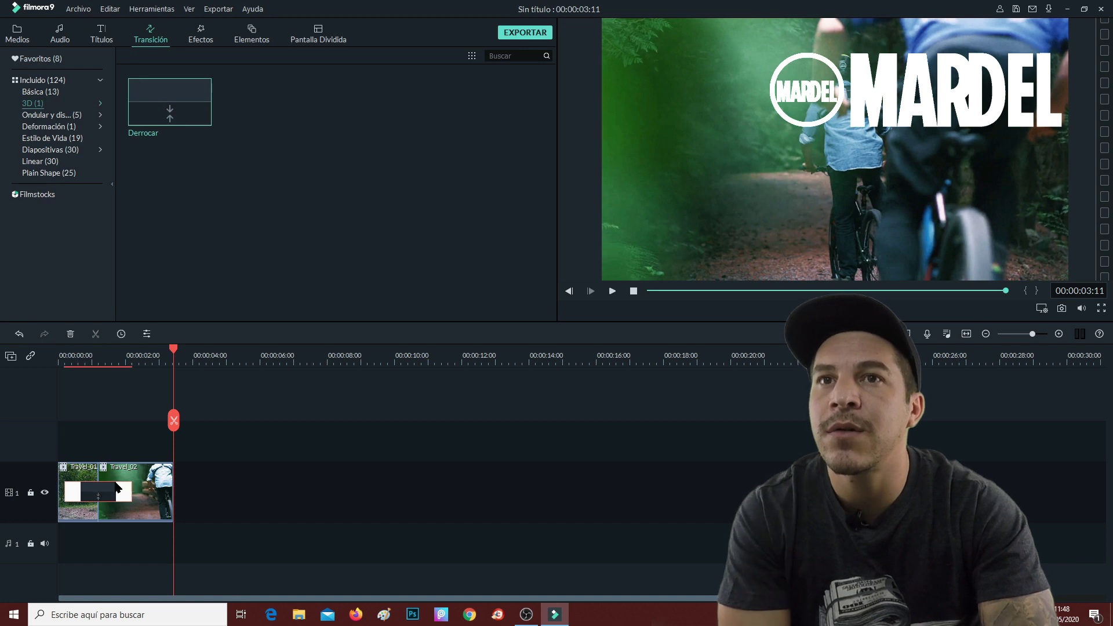
left_click(612, 290)
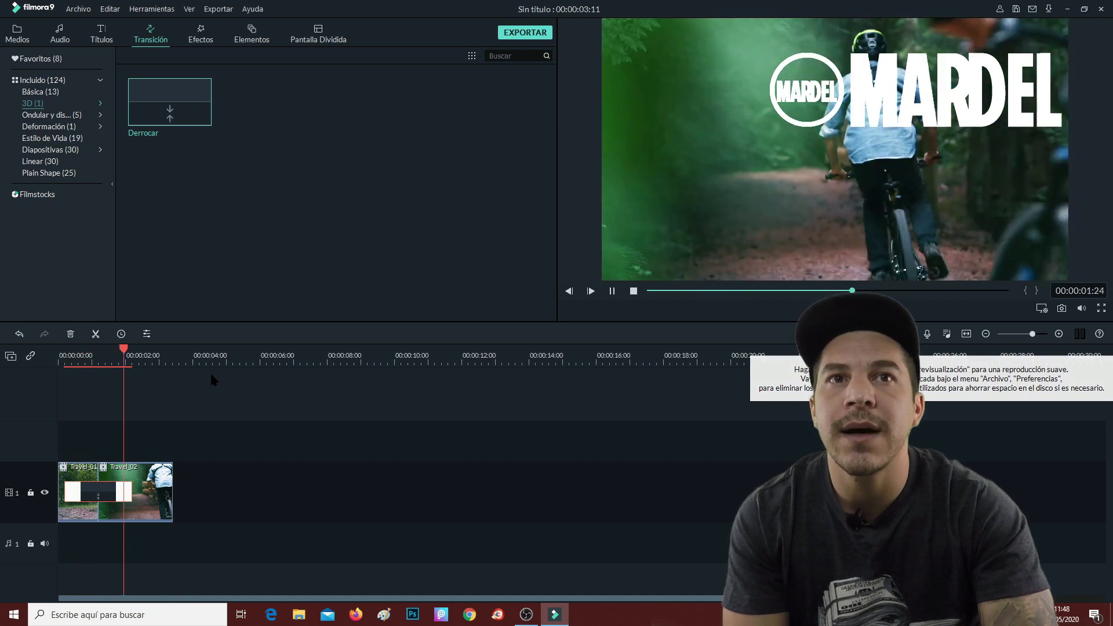
key("space")
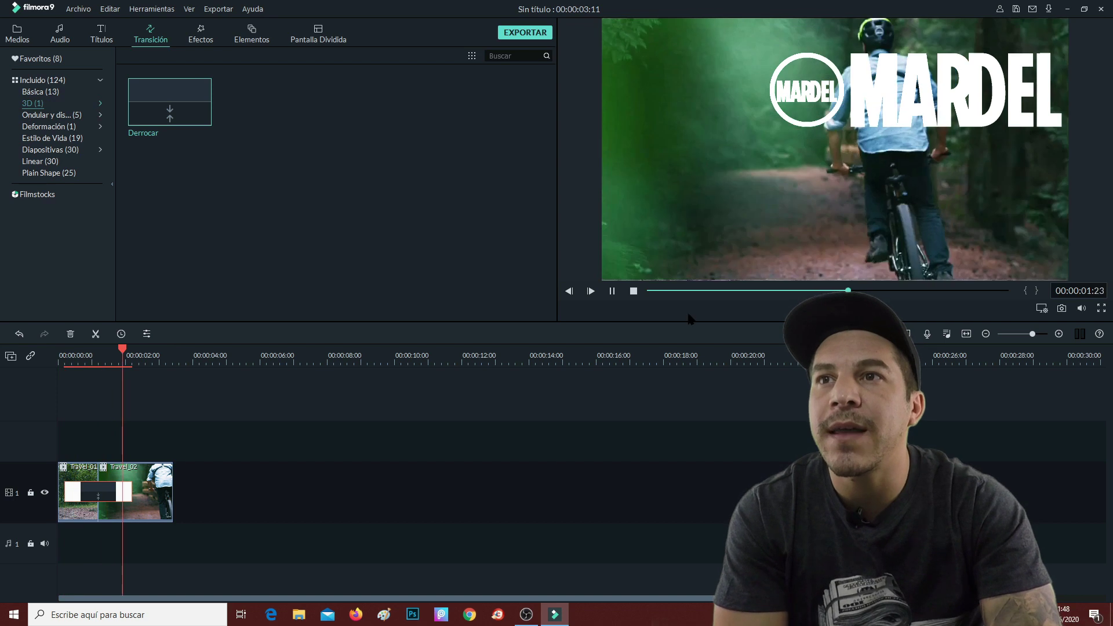
key("space")
Step: View the transitions offered in the Ondular and Deformación categories
left_click(52, 115)
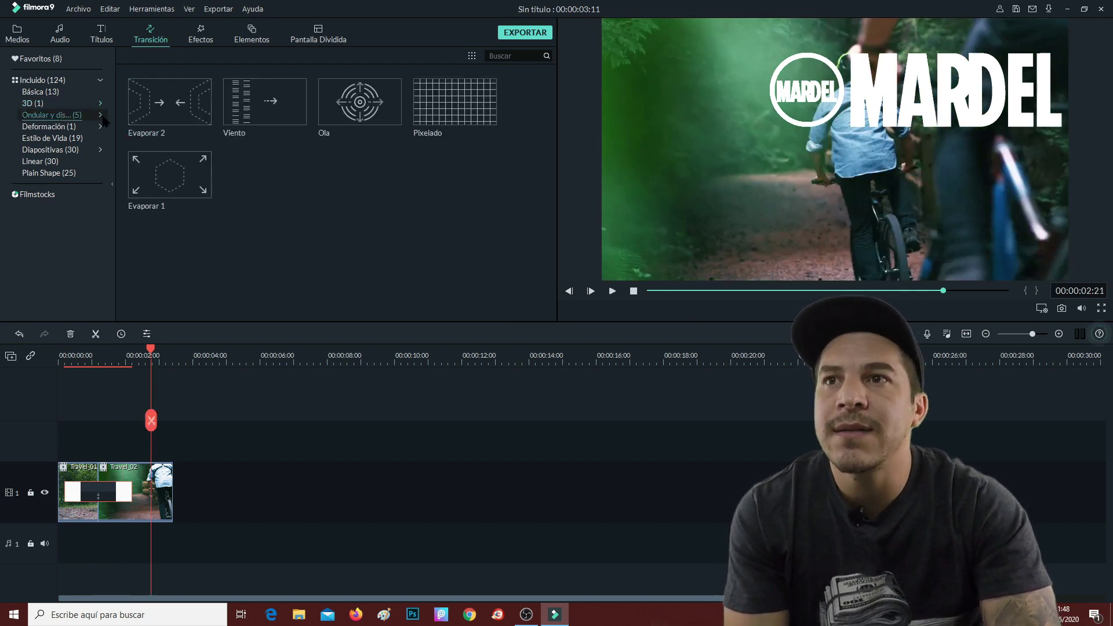
left_click(64, 127)
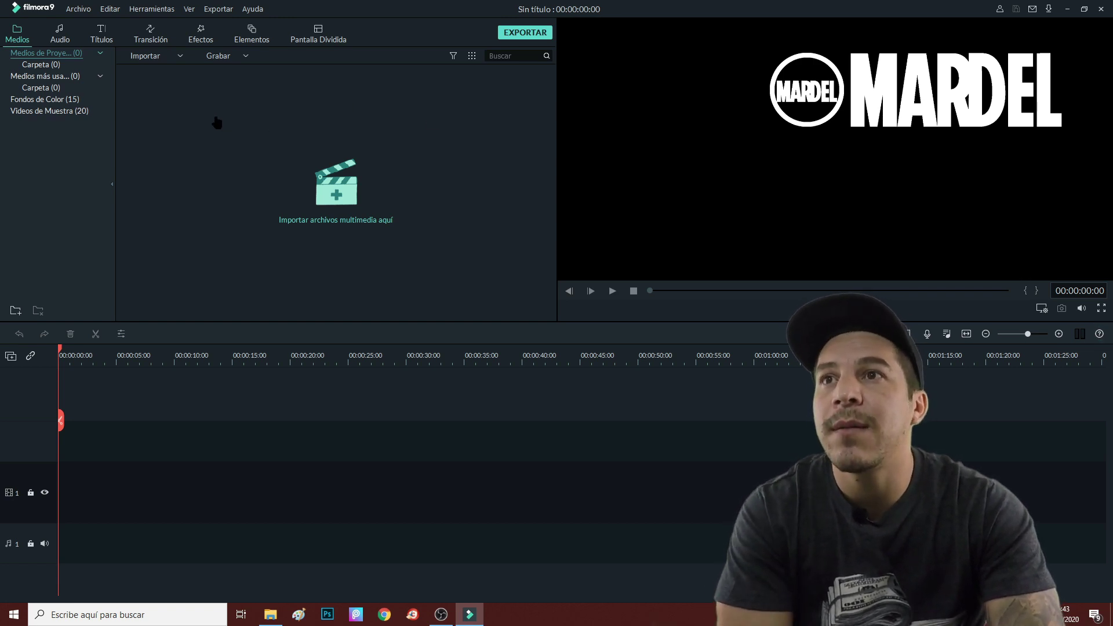
Step: Review the included audio, titles, elements, effects and transitions in the empty project
left_click(60, 36)
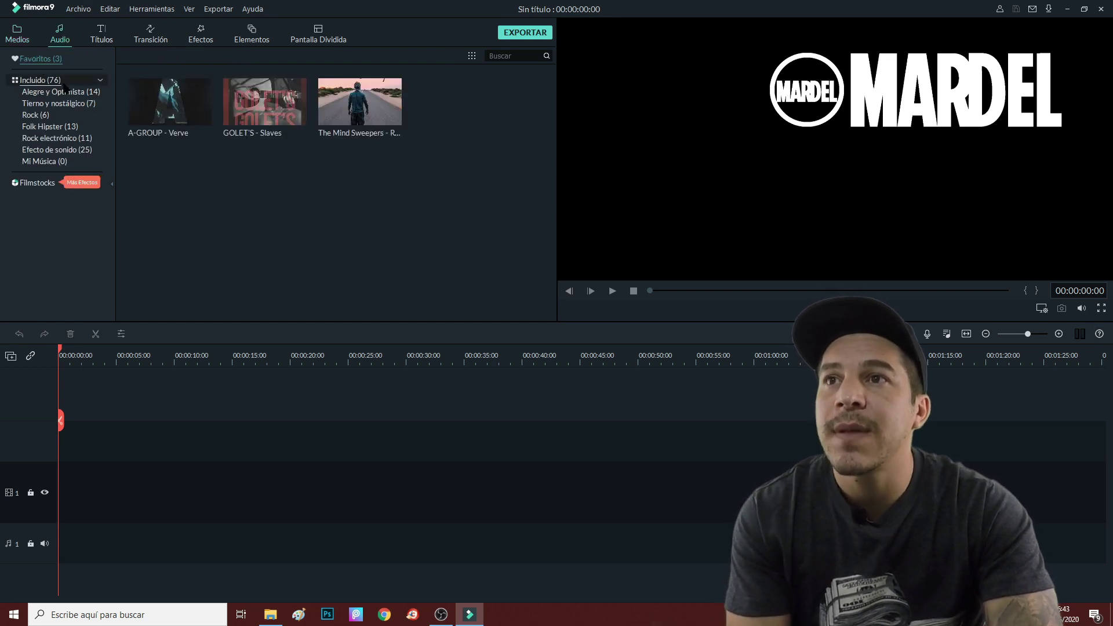
left_click(101, 36)
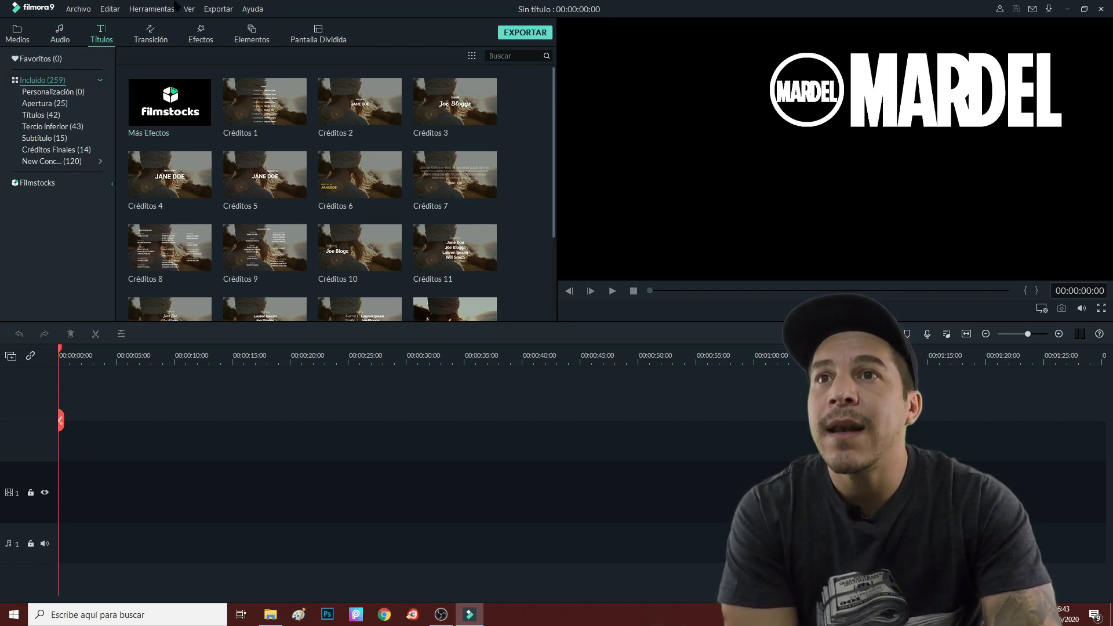
left_click(251, 32)
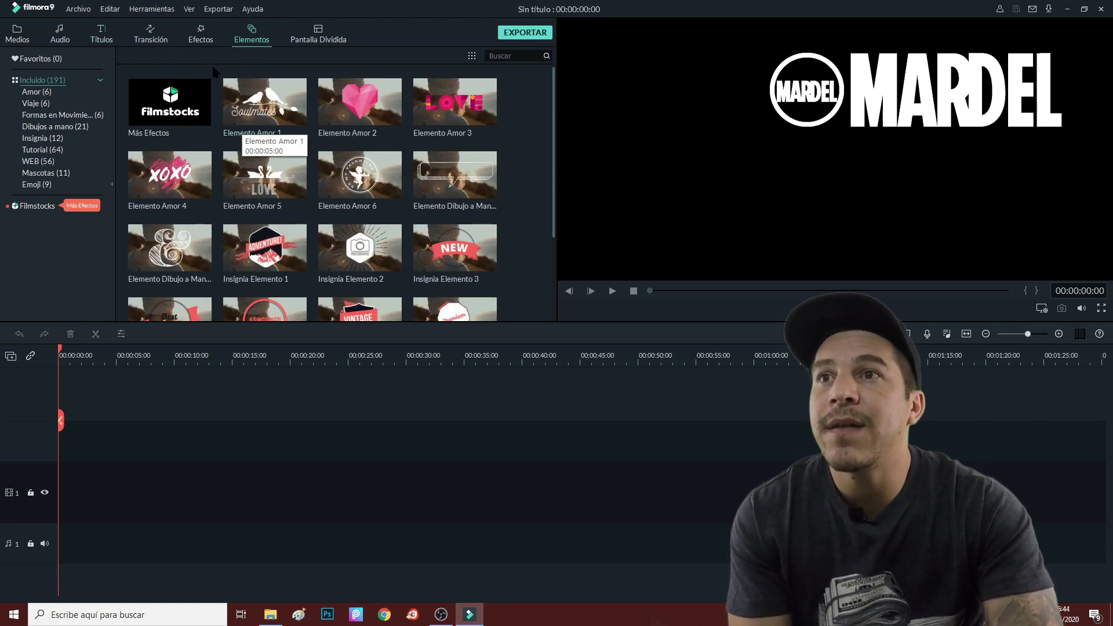
left_click(201, 33)
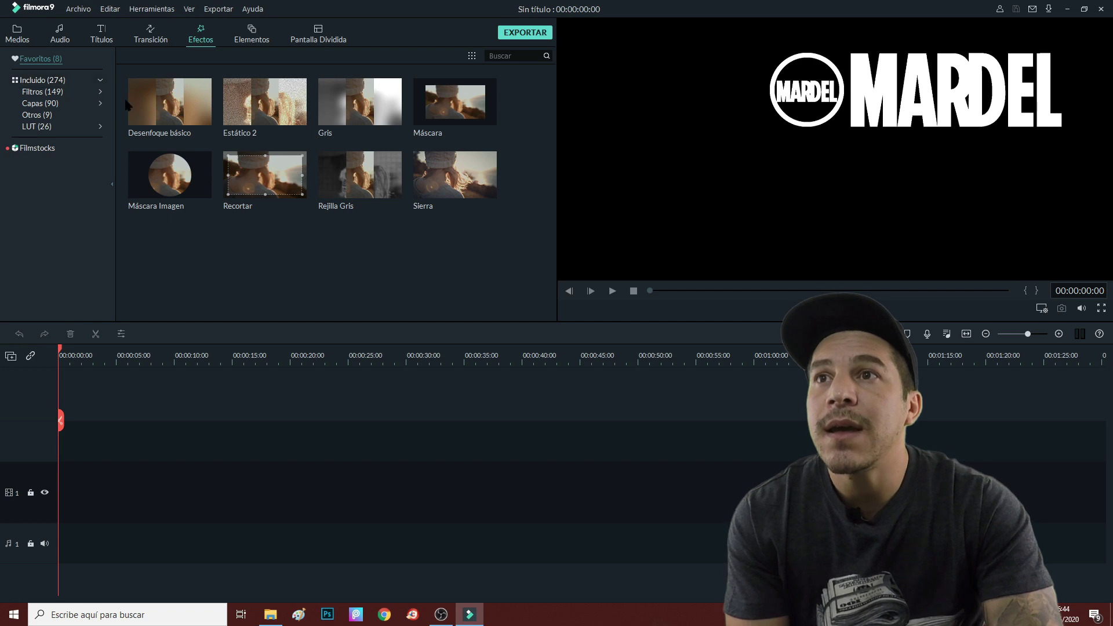
left_click(149, 39)
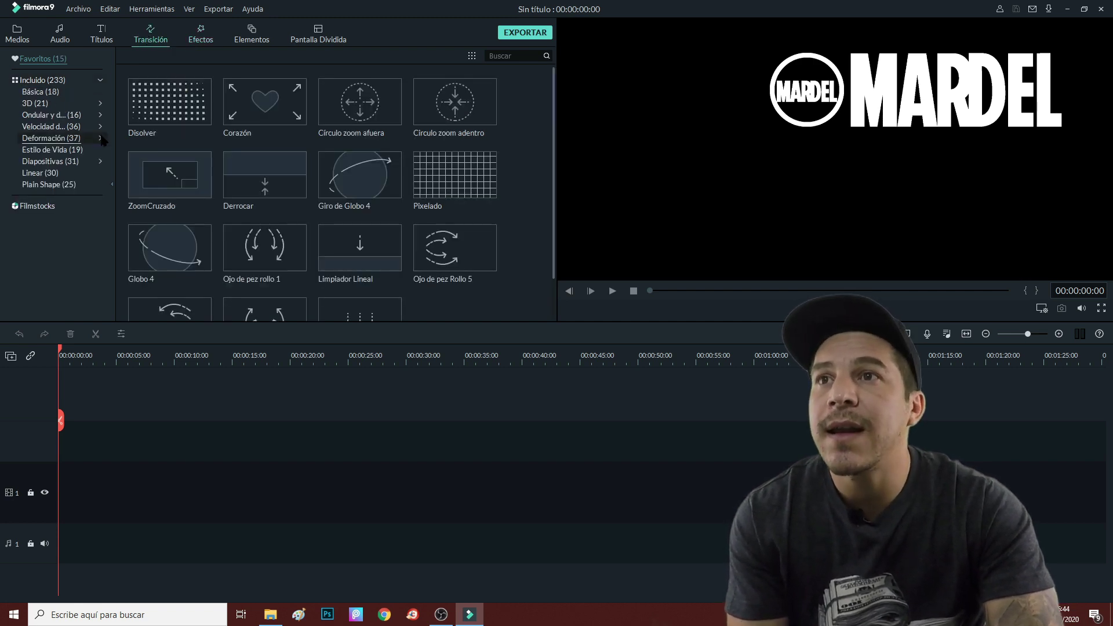
Step: Examine the transitions in the 3D, Ondular, Velocidad and Deformación categories
left_click(40, 104)
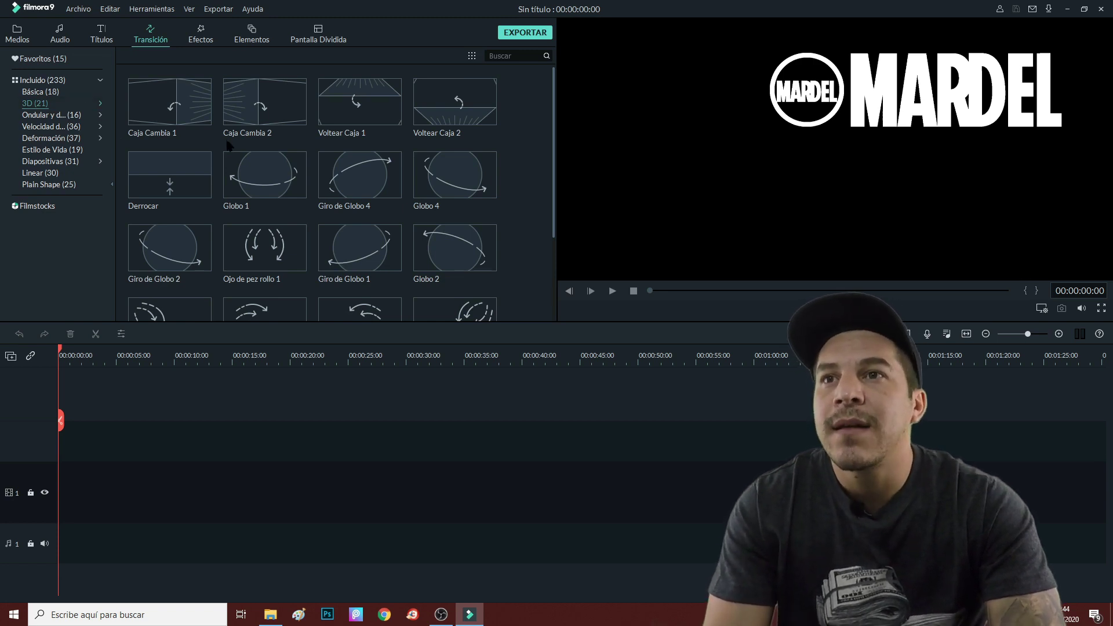
scroll(226, 139, "down", 5)
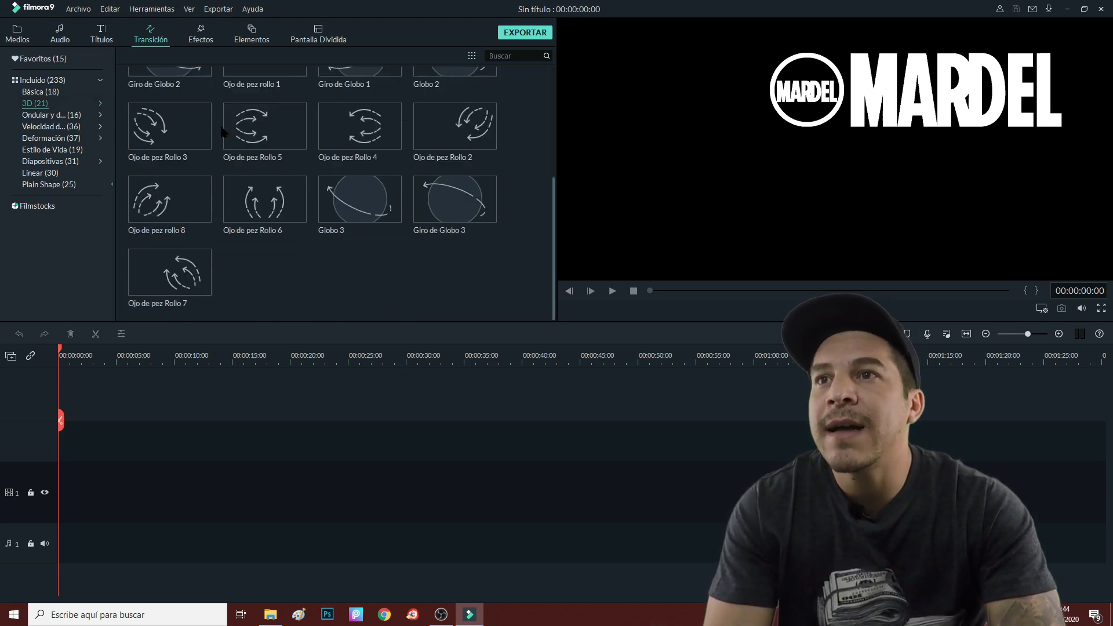
scroll(223, 132, "up", 5)
left_click(60, 115)
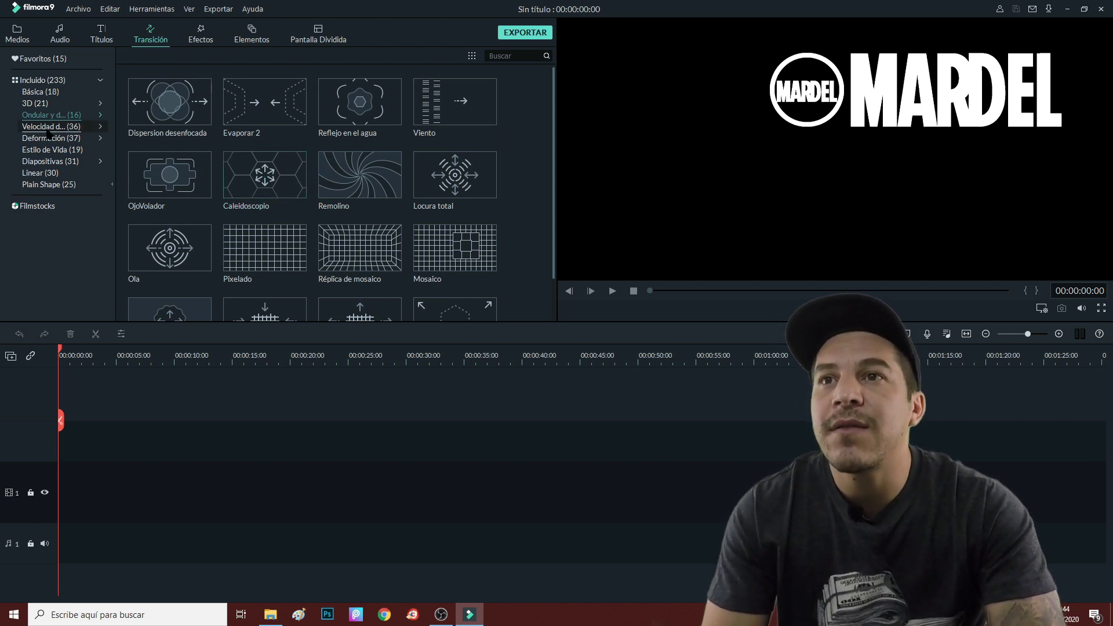
left_click(51, 126)
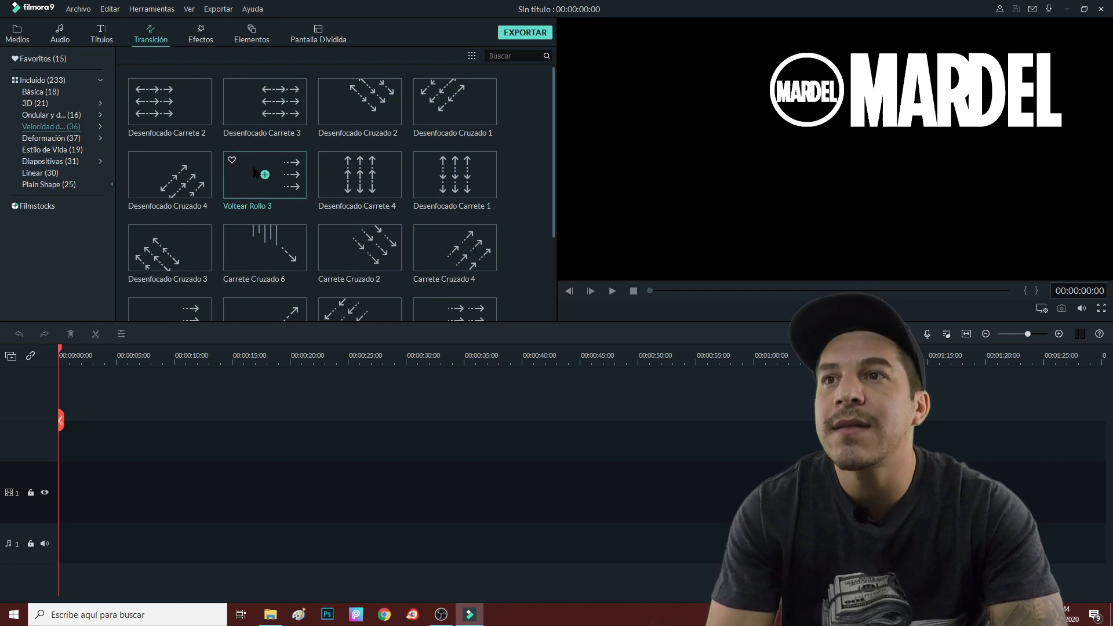
left_click(36, 139)
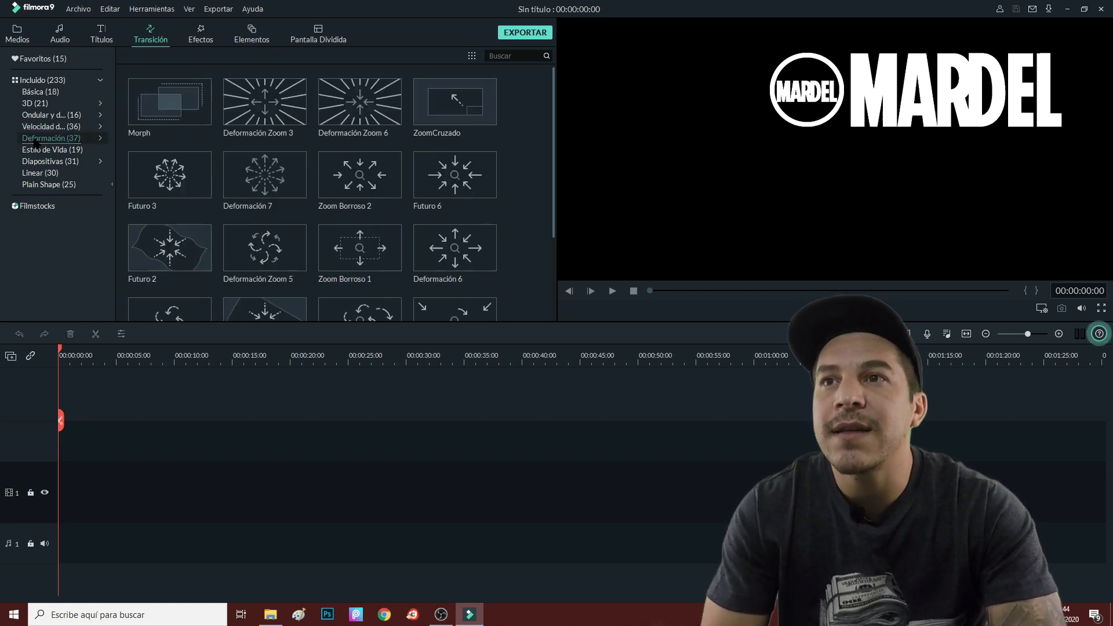